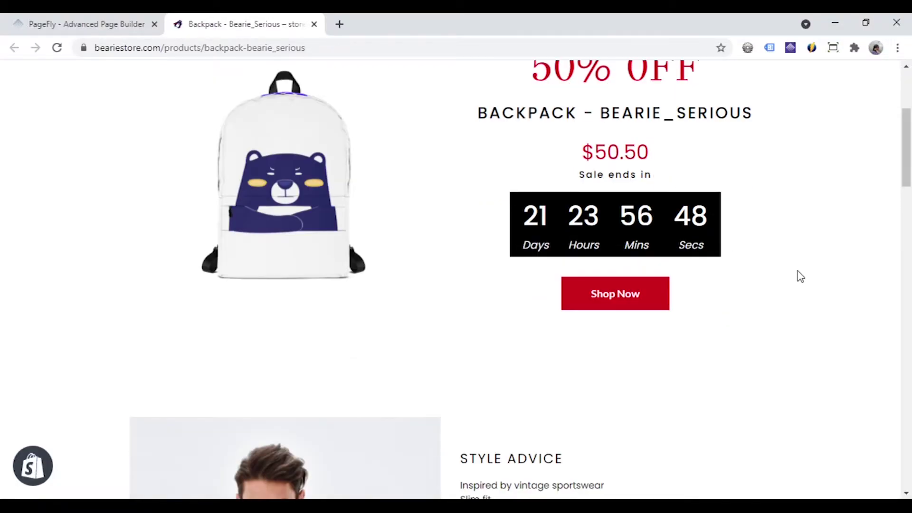
pyautogui.scroll(-12, 800, 281)
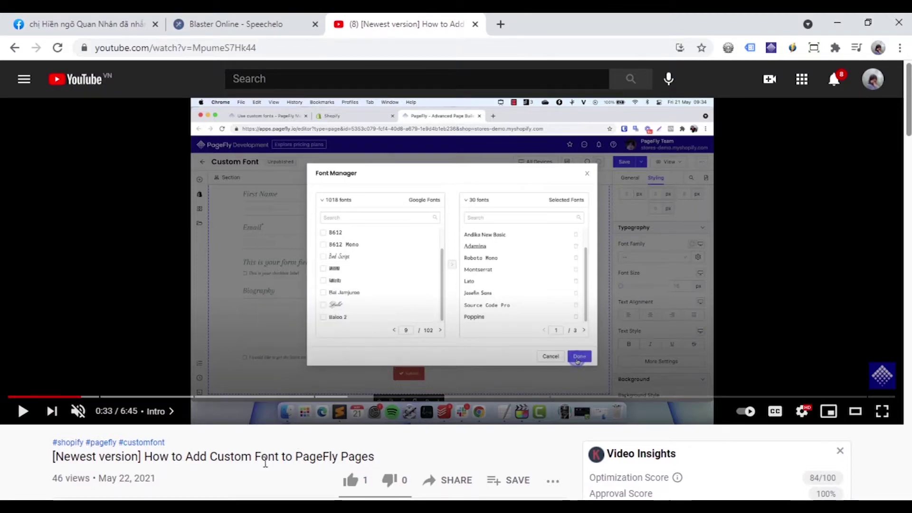
# Jump the PageFly custom-font tutorial video to its Step 4 chapter at 4:08
pyautogui.scroll(-2, 265, 464)
pyautogui.scroll(2, 224, 421)
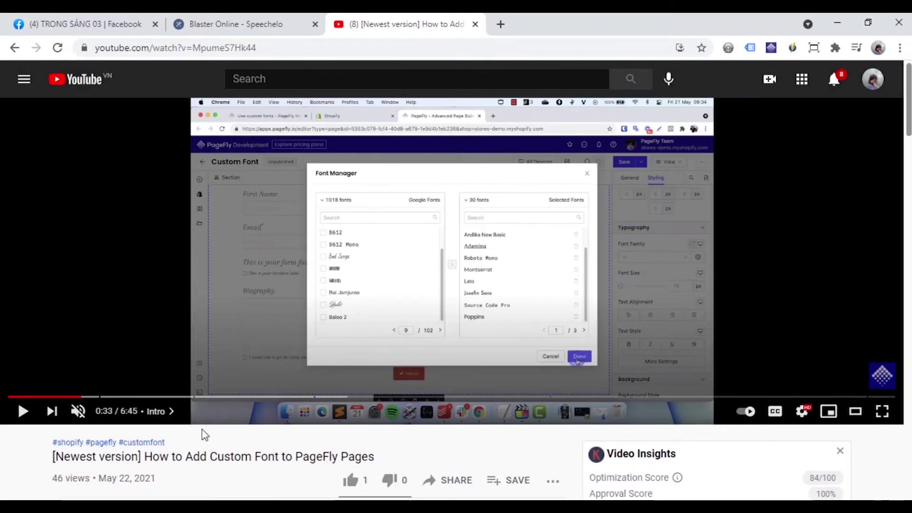
pyautogui.click(156, 411)
pyautogui.scroll(-4, 741, 432)
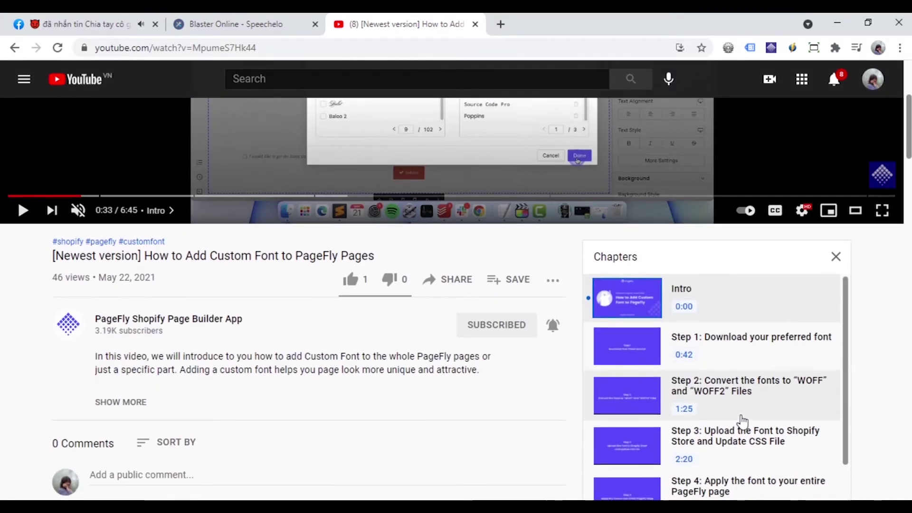
pyautogui.scroll(-2, 741, 421)
pyautogui.scroll(-4, 763, 389)
pyautogui.scroll(2, 760, 371)
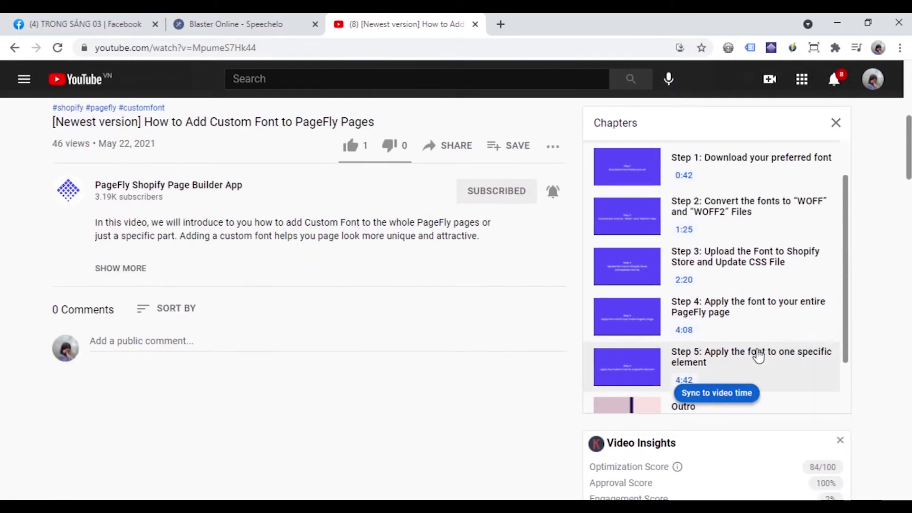
pyautogui.click(754, 310)
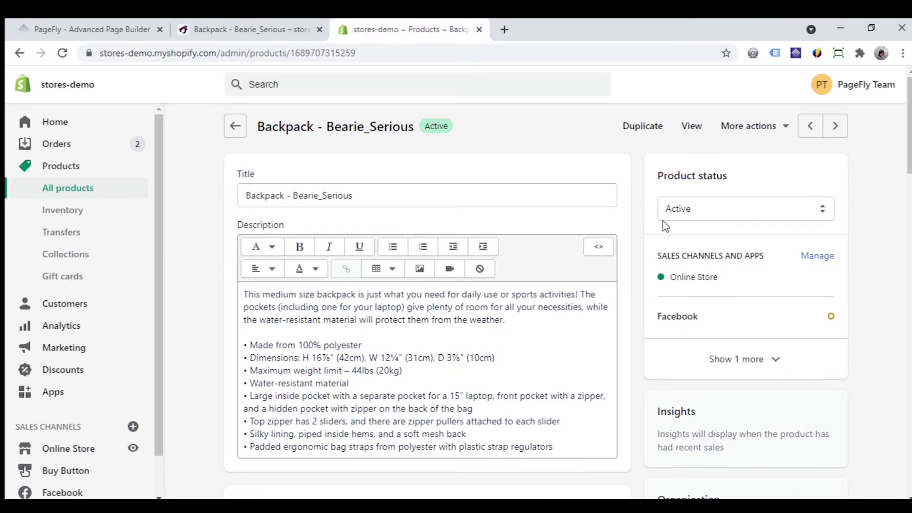
pyautogui.scroll(-11, 665, 226)
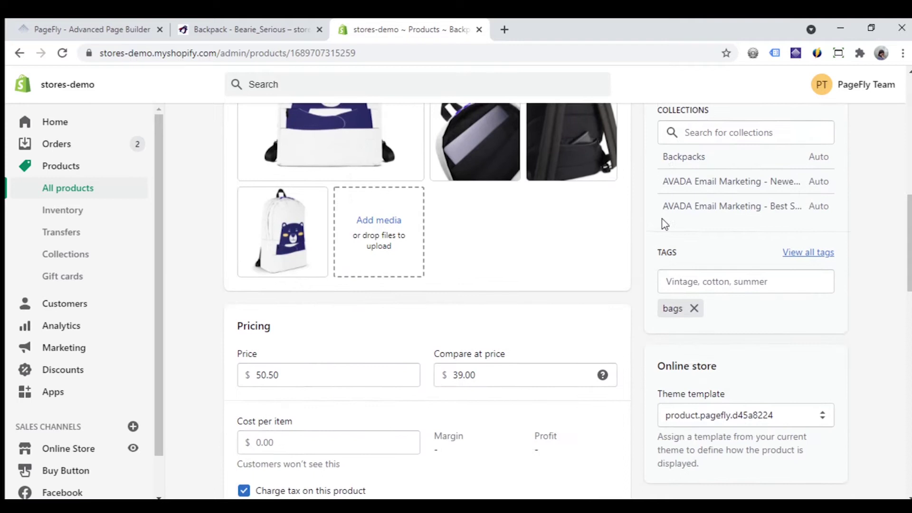
pyautogui.scroll(-2, 664, 223)
pyautogui.scroll(1, 664, 237)
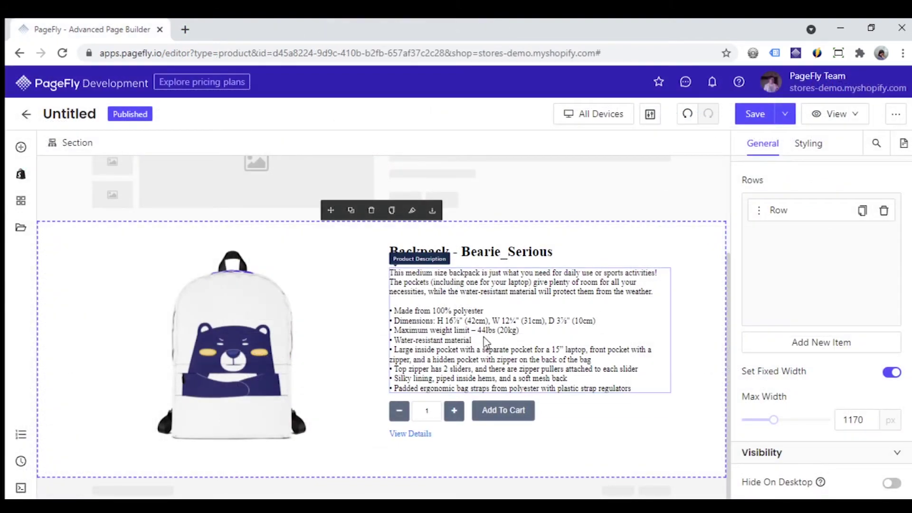
# Drag the $$$ Product Price variant beneath the Backpack - Bearie_Serious title
pyautogui.click(314, 314)
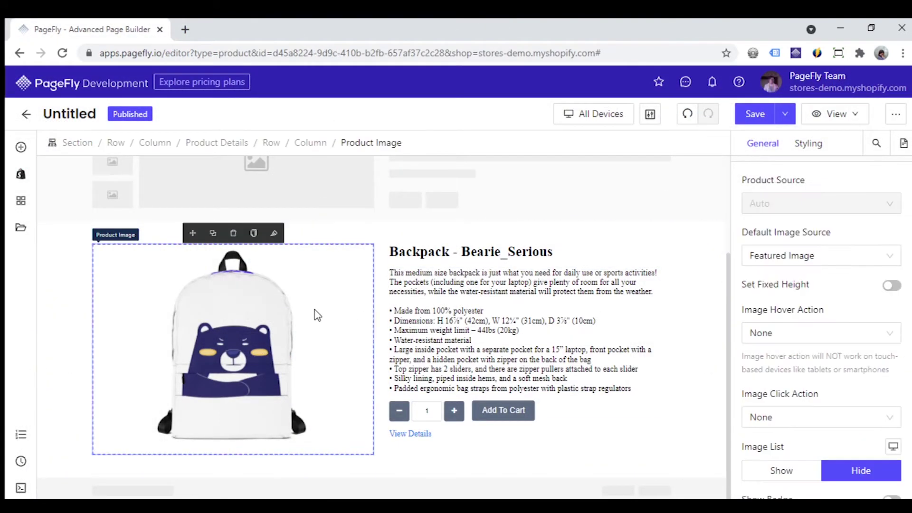
pyautogui.click(524, 319)
pyautogui.click(718, 428)
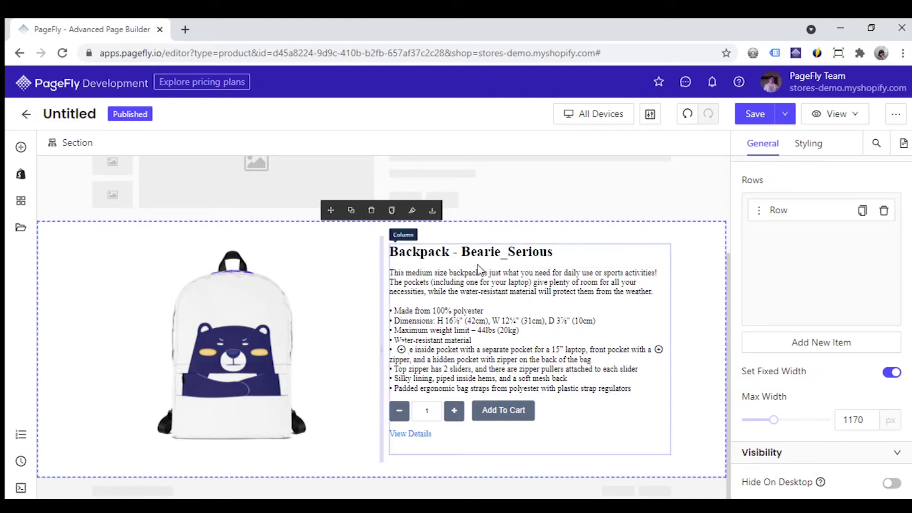
pyautogui.click(19, 178)
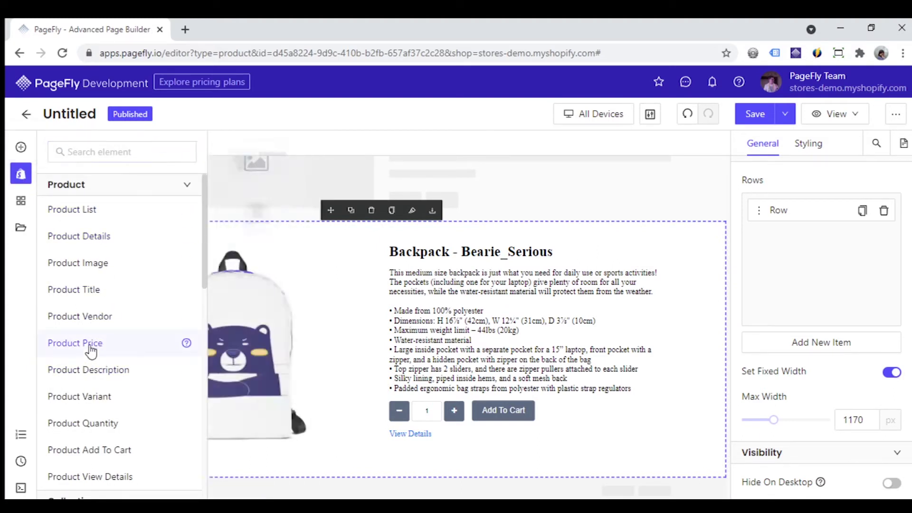
pyautogui.moveTo(91, 351)
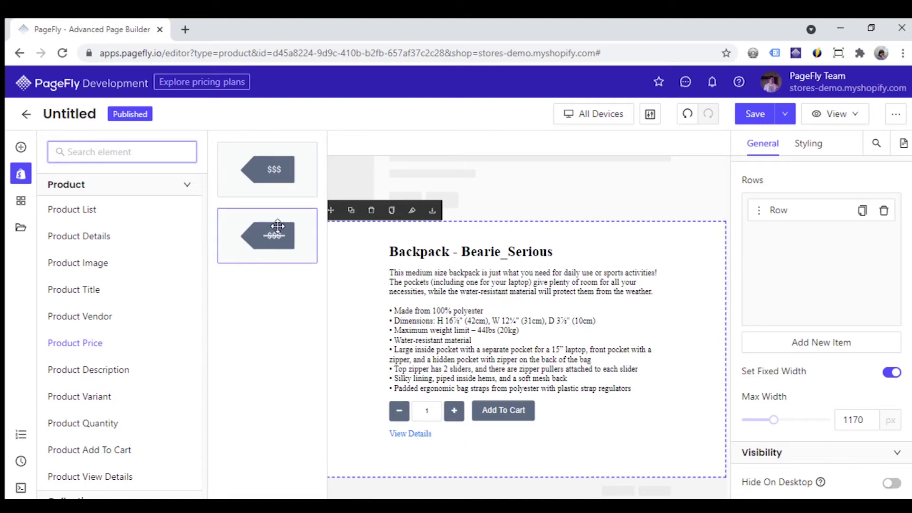
pyautogui.moveTo(284, 172); pyautogui.dragTo(437, 264)
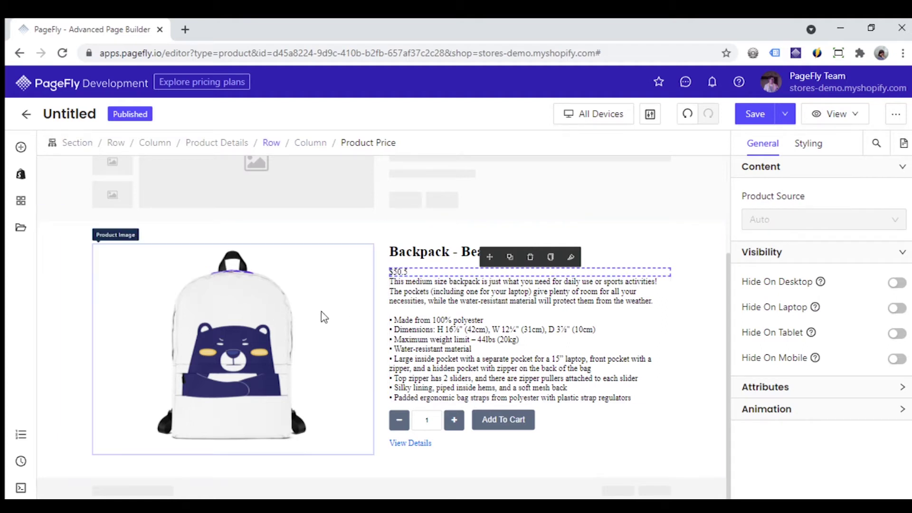
# Add a second Product Price element below the Product Details block
pyautogui.click(216, 142)
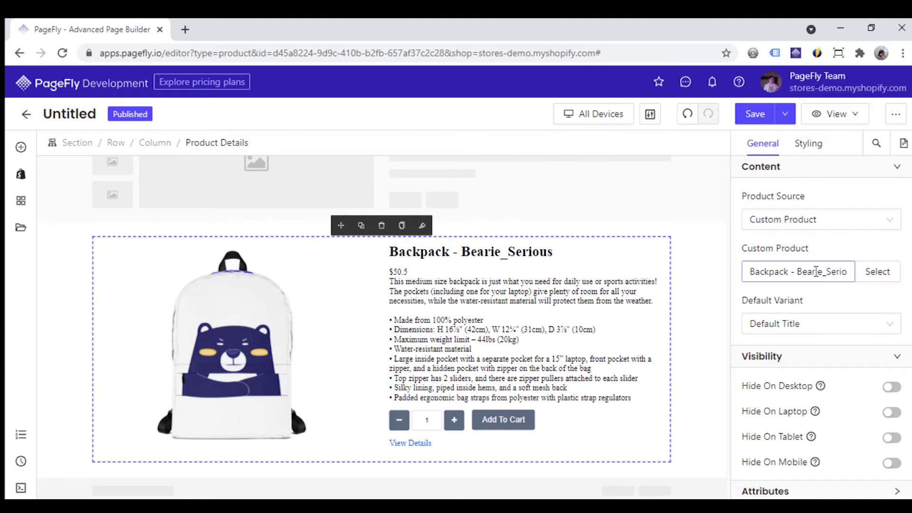
pyautogui.click(21, 175)
pyautogui.moveTo(240, 171); pyautogui.dragTo(98, 481)
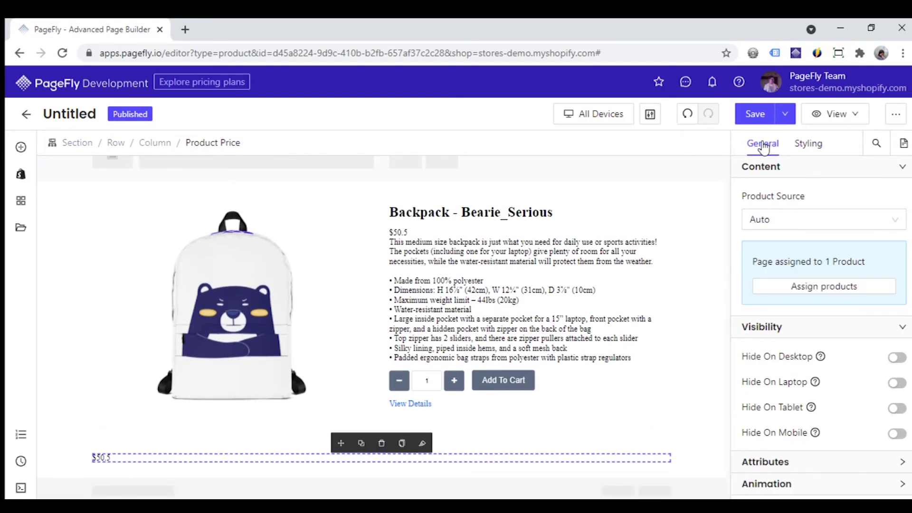
# Set the new price's source to Custom Product: 3/4 sleeve raglan shirt - Bearie_Celebrate
pyautogui.click(797, 220)
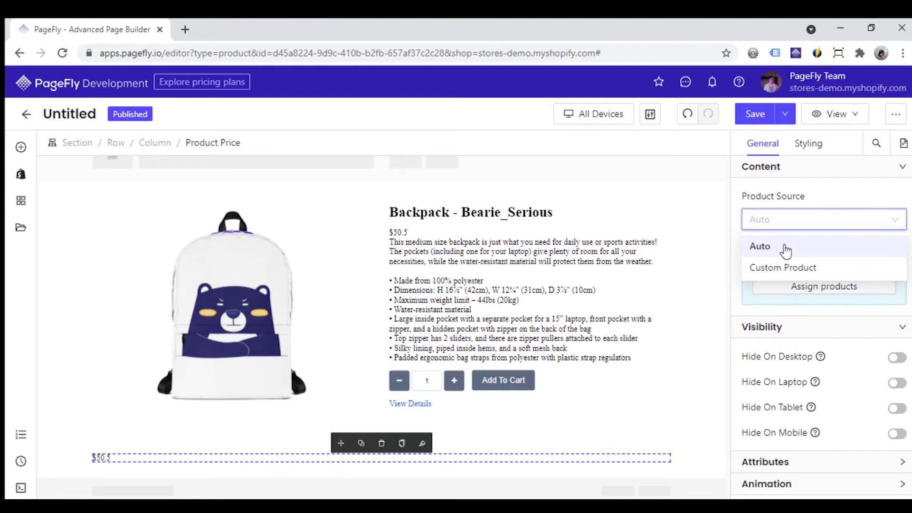
pyautogui.click(799, 267)
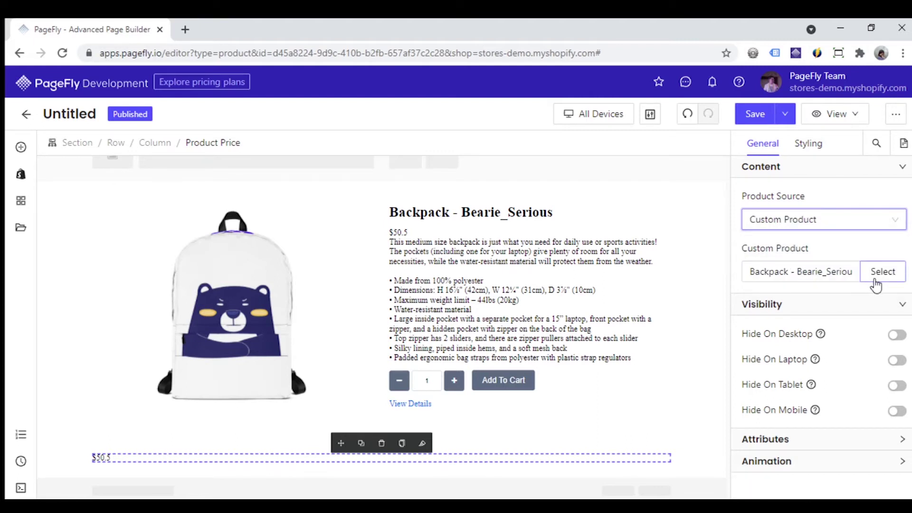
pyautogui.click(875, 278)
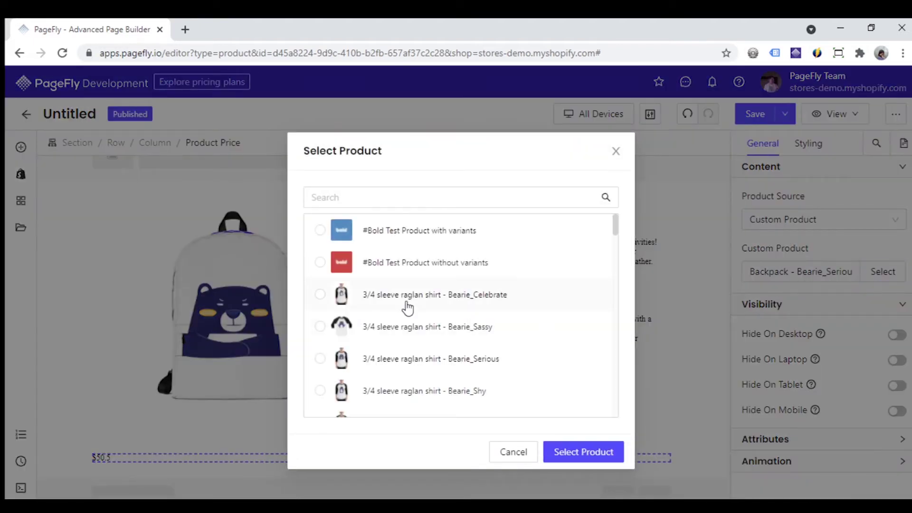
pyautogui.click(413, 307)
pyautogui.click(579, 454)
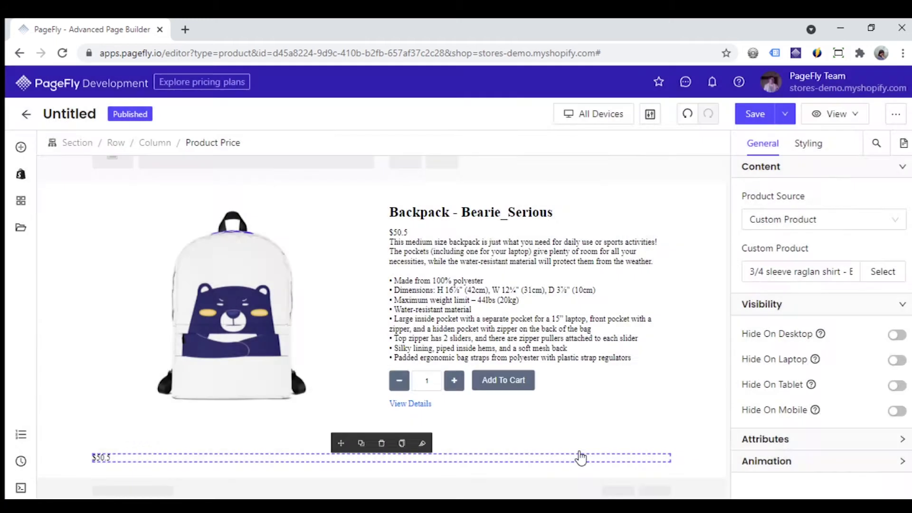
# Style the $50.5 price text with the red preset colour and a 32 px font size
pyautogui.click(395, 233)
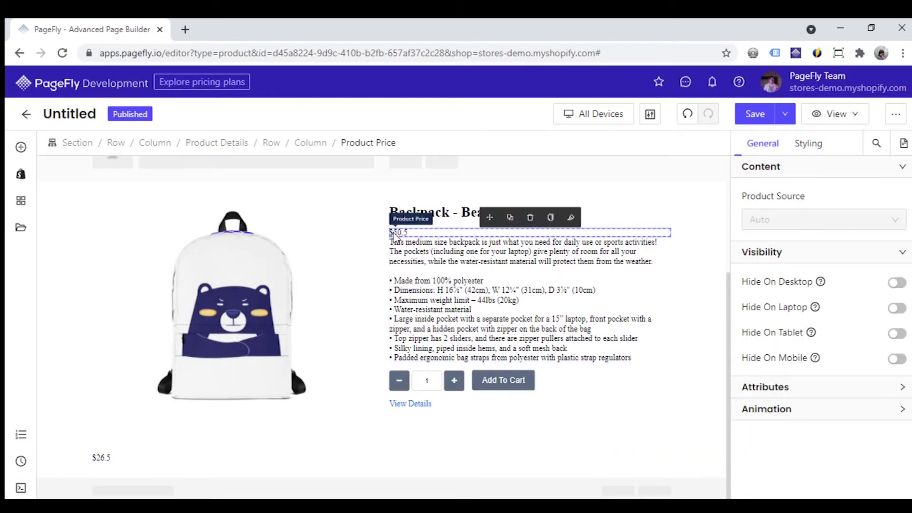
pyautogui.click(816, 149)
pyautogui.scroll(1, 834, 186)
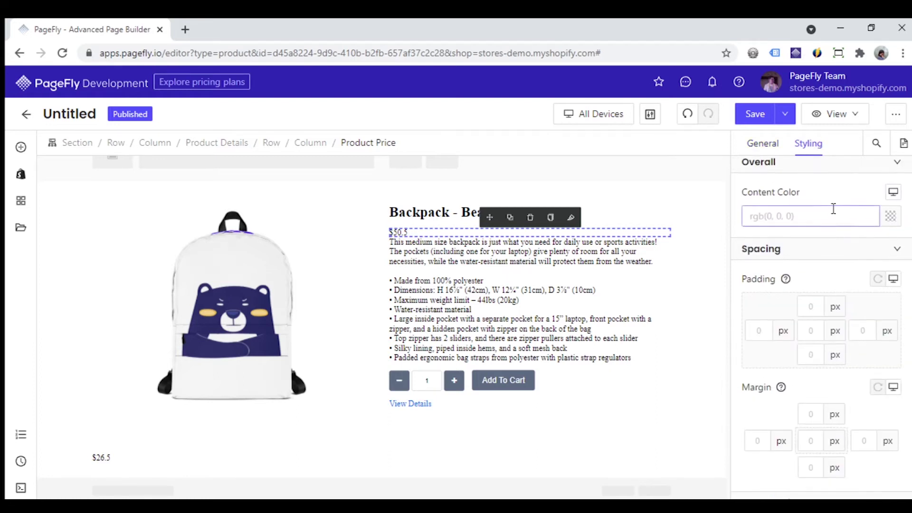
pyautogui.click(889, 221)
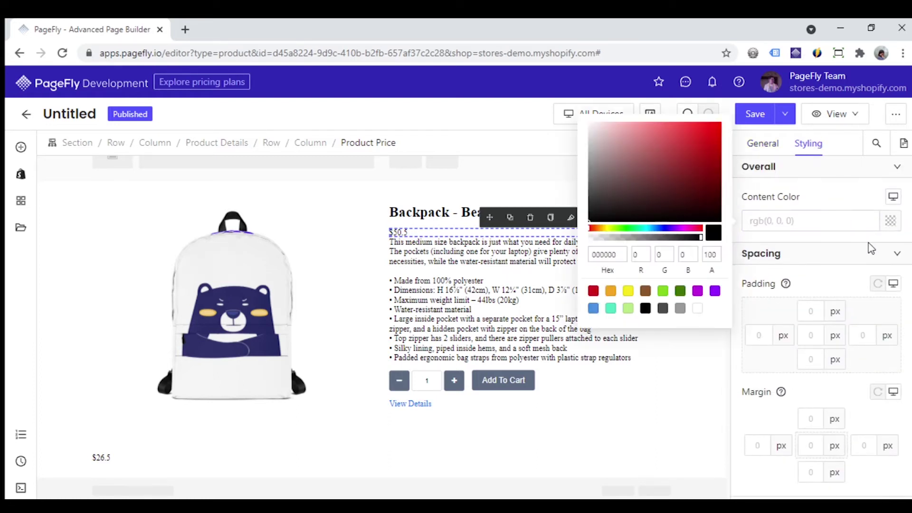
pyautogui.click(594, 292)
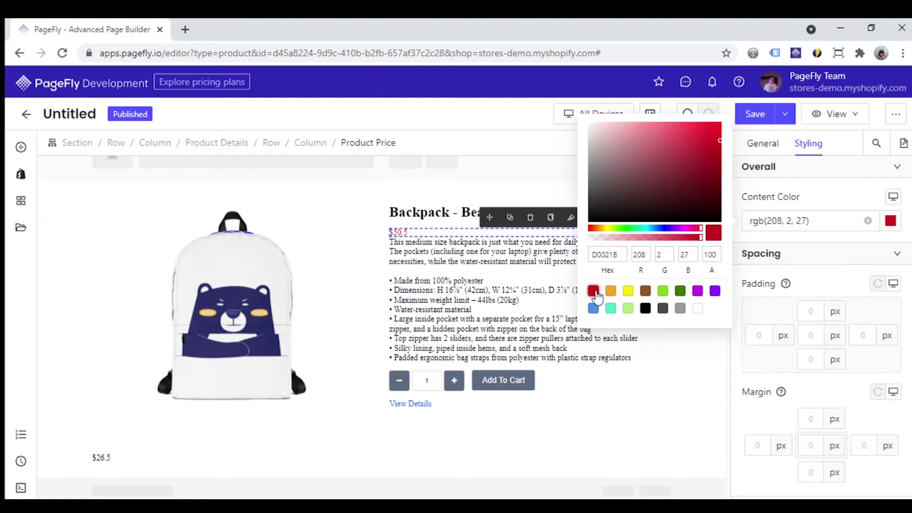
pyautogui.click(848, 284)
pyautogui.scroll(-7, 836, 294)
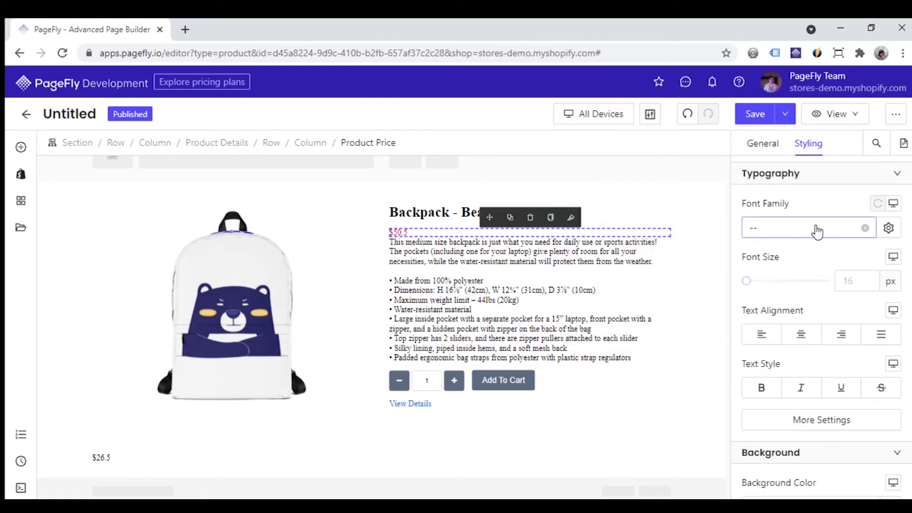
pyautogui.moveTo(746, 280); pyautogui.dragTo(756, 281)
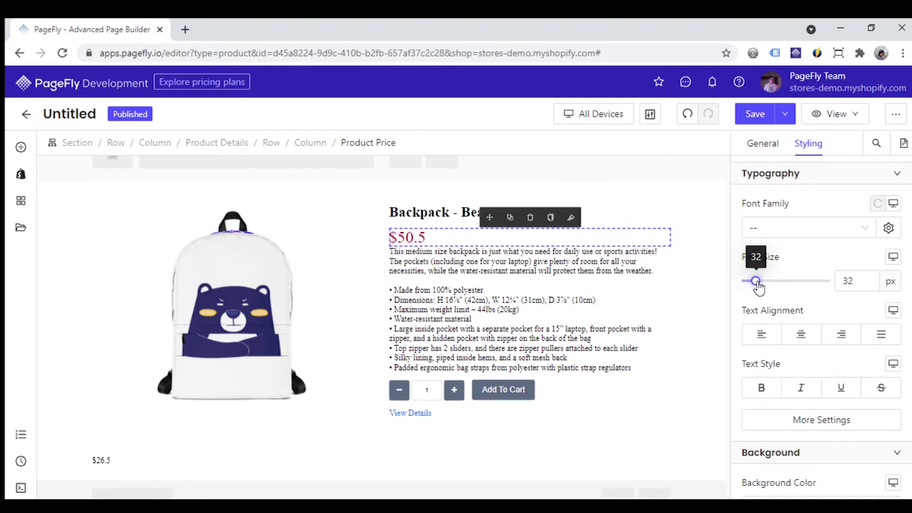
pyautogui.click(700, 380)
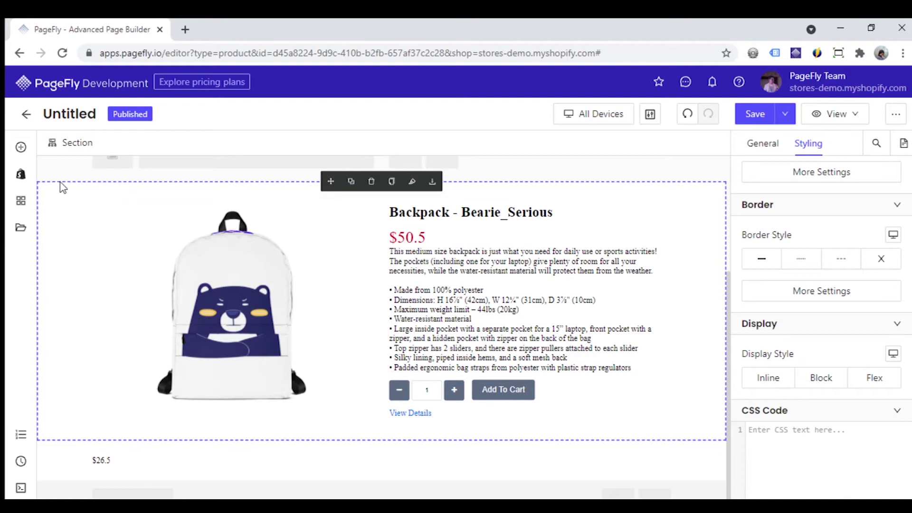
# Drop a compare-at price element directly below the red $50.5 price
pyautogui.click(21, 177)
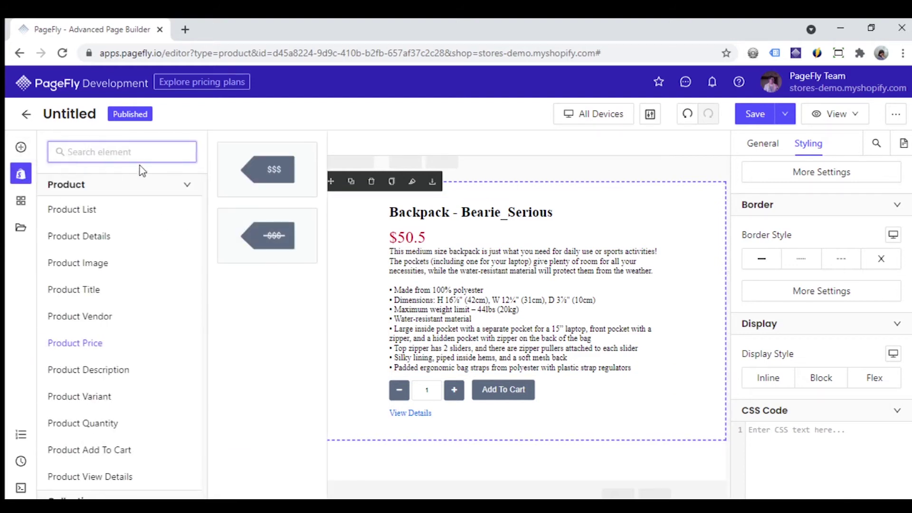
pyautogui.moveTo(263, 240); pyautogui.dragTo(409, 243)
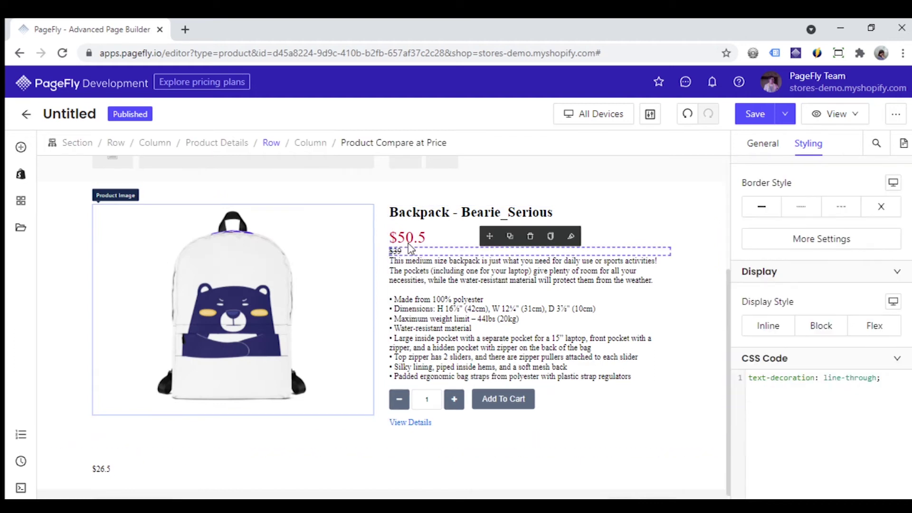
# Set the $39 compare-at price to a 30 px bold font
pyautogui.scroll(10, 812, 248)
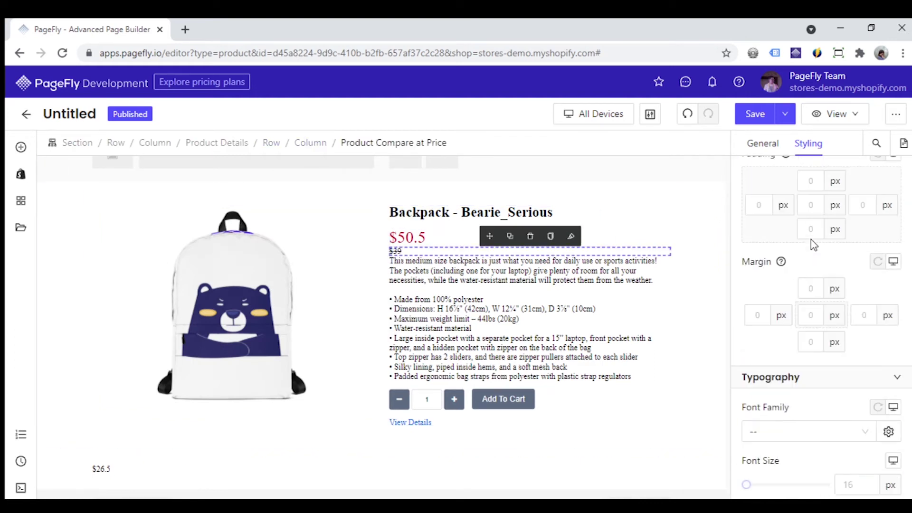
pyautogui.scroll(-3, 812, 248)
pyautogui.moveTo(747, 352); pyautogui.dragTo(754, 351)
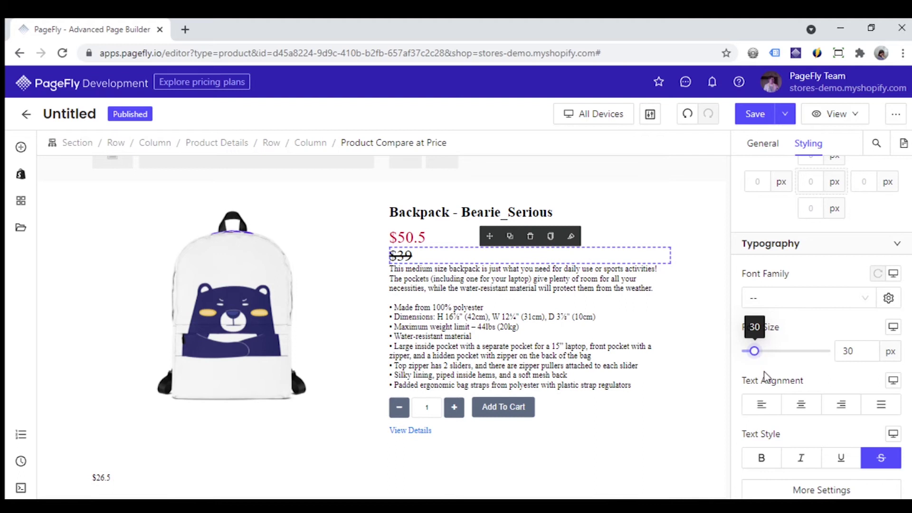
pyautogui.click(762, 458)
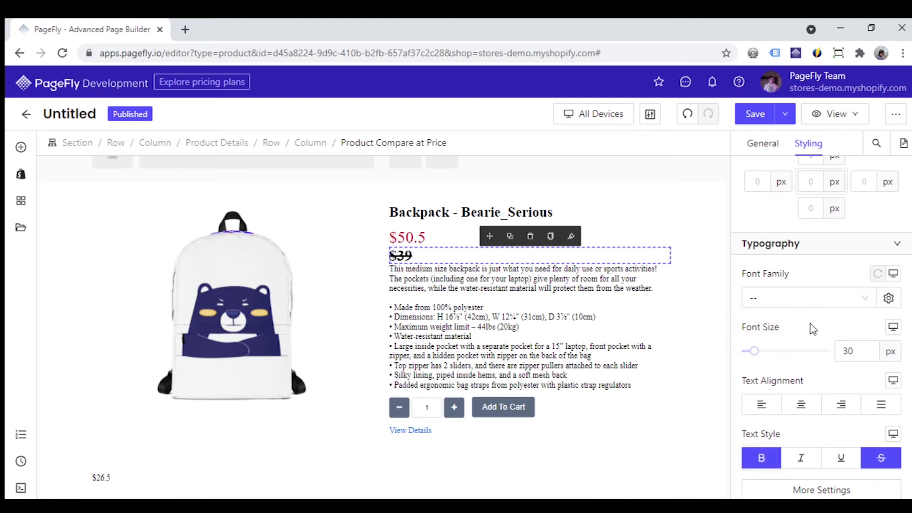
# Add an empty Block element below the $50.5 price
pyautogui.click(707, 298)
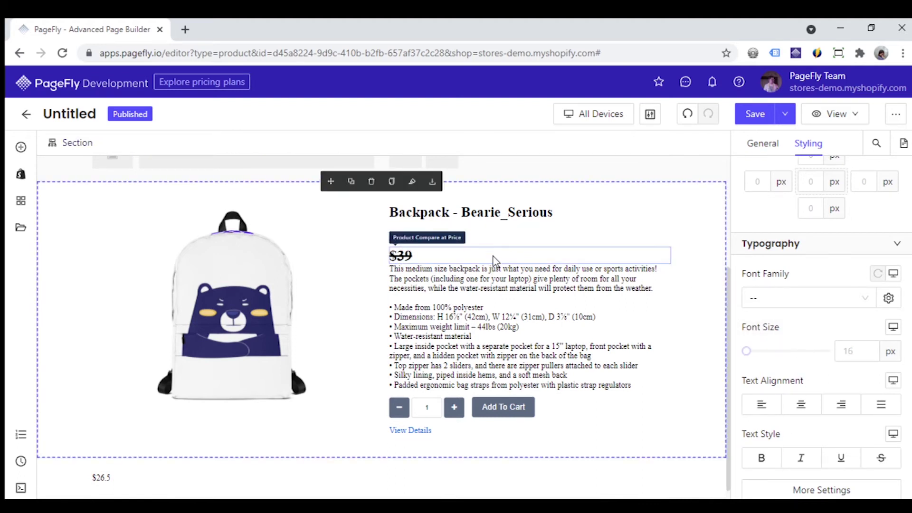
pyautogui.click(20, 147)
pyautogui.scroll(-5, 251, 265)
pyautogui.moveTo(265, 387); pyautogui.dragTo(423, 245)
# Move the $50.5 price into the Block alongside the $39 compare-at price
pyautogui.click(473, 240)
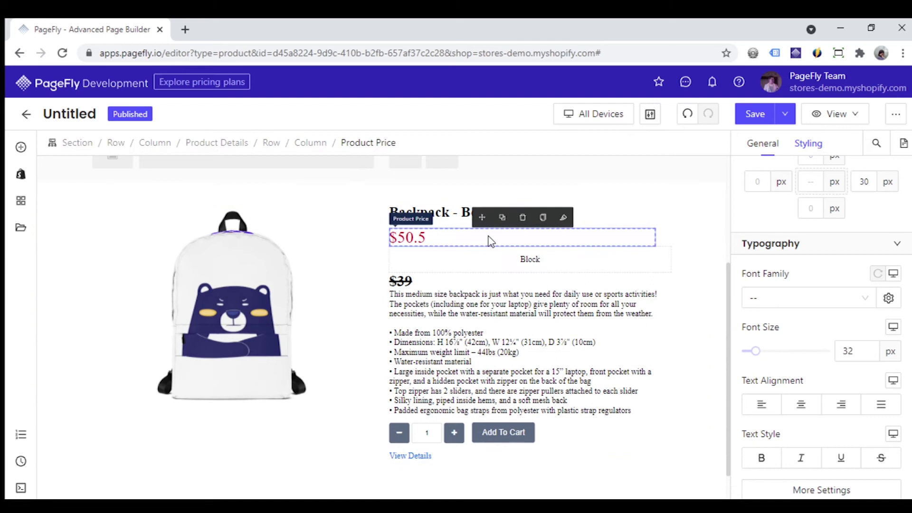
pyautogui.moveTo(482, 217); pyautogui.dragTo(428, 254)
pyautogui.click(492, 256)
pyautogui.click(352, 143)
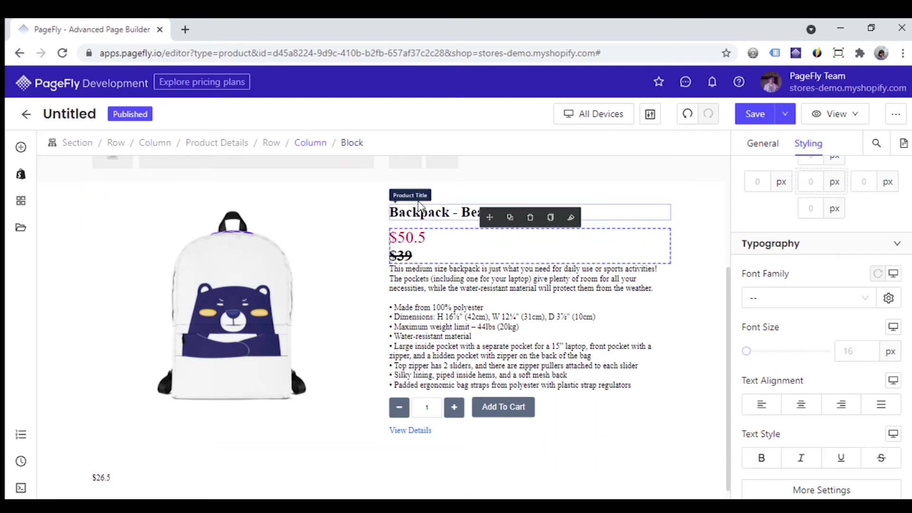
# Give the price Block Flex display, Wrap wrapping and Center item alignment
pyautogui.scroll(-10, 807, 199)
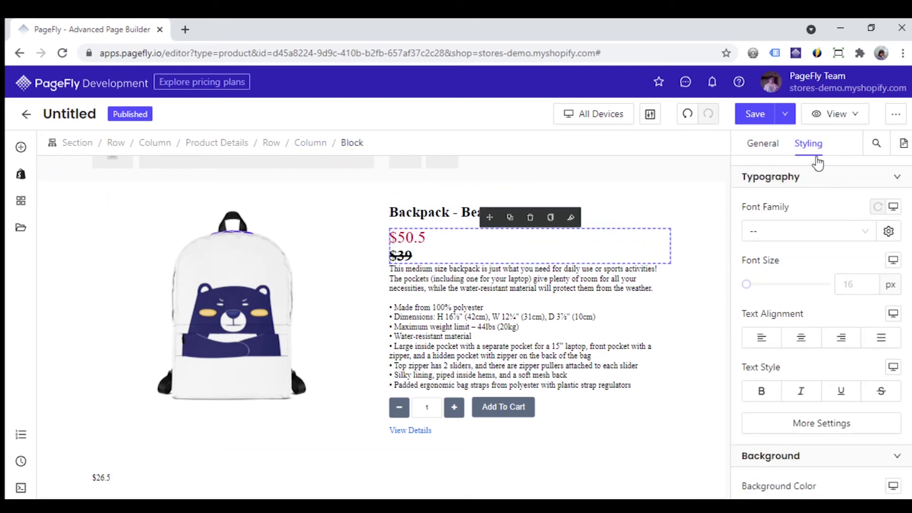
pyautogui.click(877, 326)
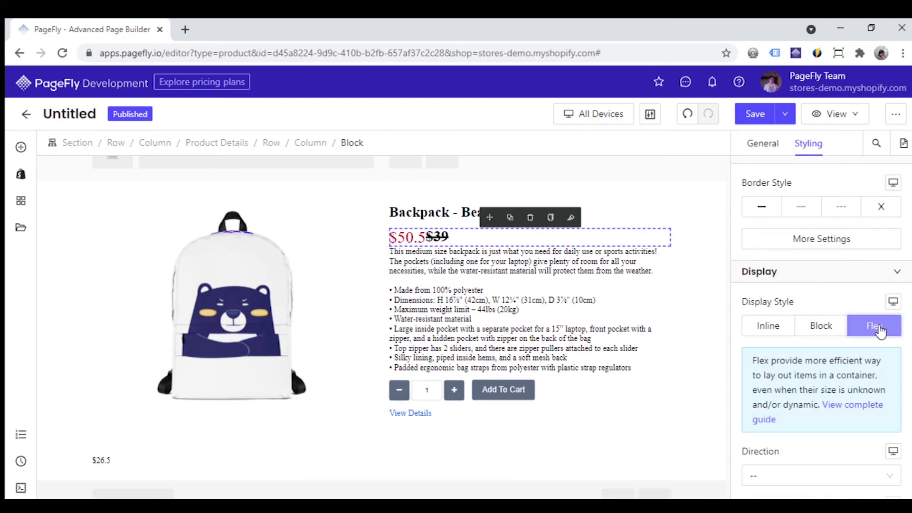
pyautogui.scroll(-3, 858, 311)
pyautogui.scroll(-3, 860, 315)
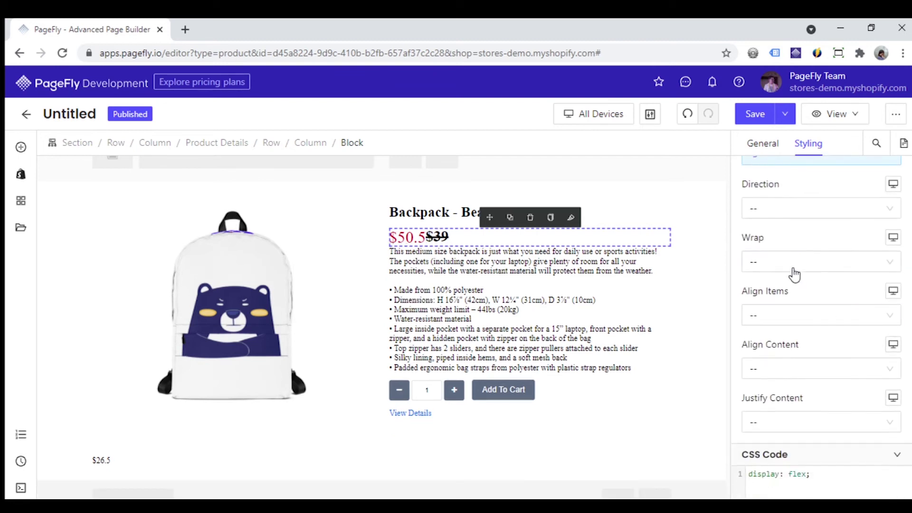
pyautogui.click(793, 266)
pyautogui.click(796, 318)
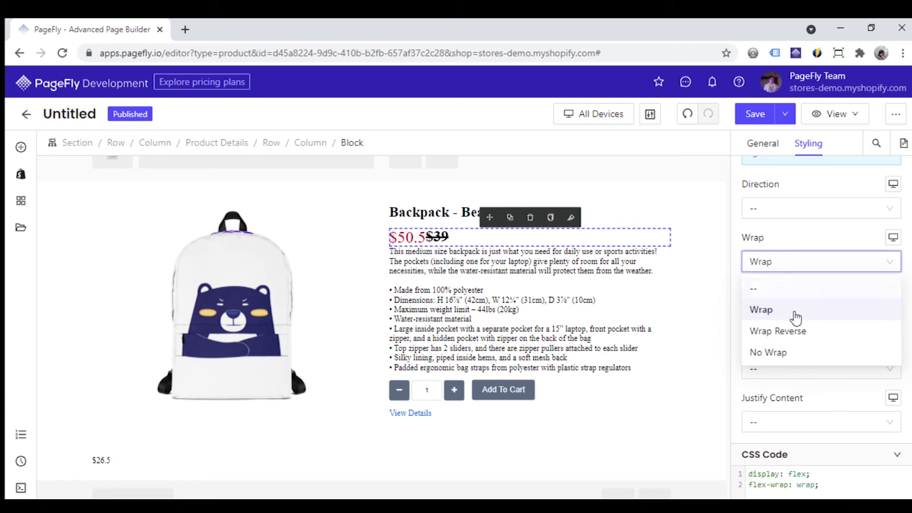
pyautogui.click(803, 326)
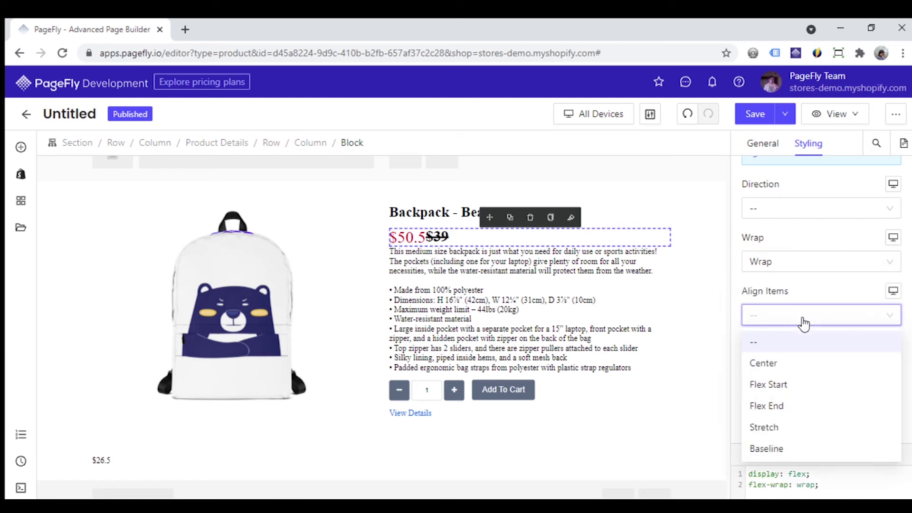
pyautogui.click(799, 364)
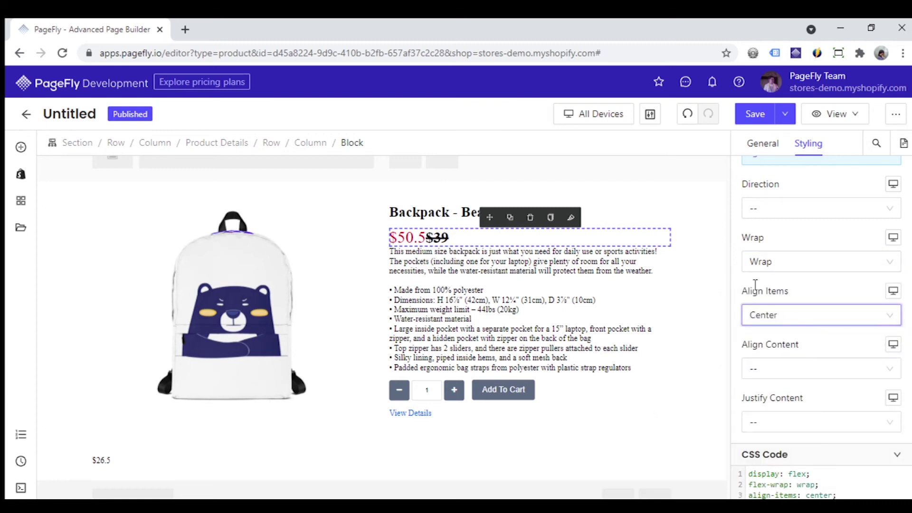
# Select the $50.5 product price to adjust its spacing
pyautogui.click(437, 237)
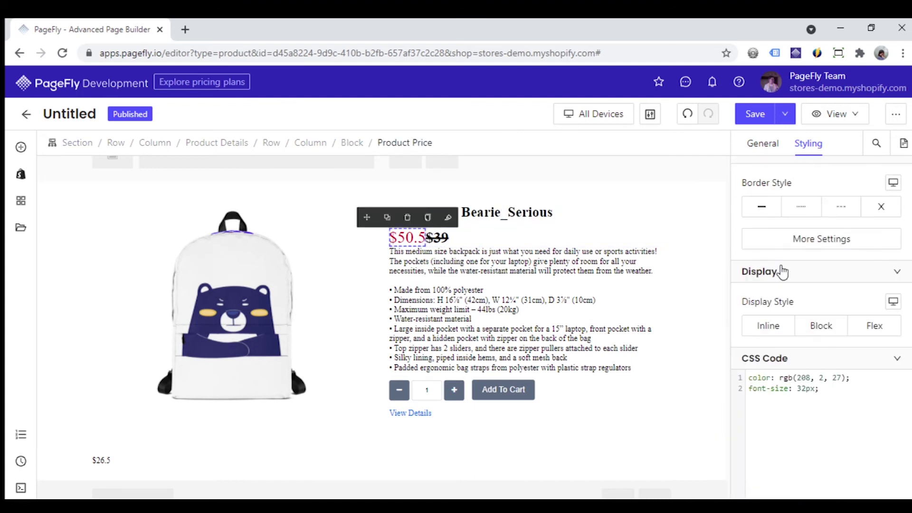
pyautogui.scroll(10, 842, 275)
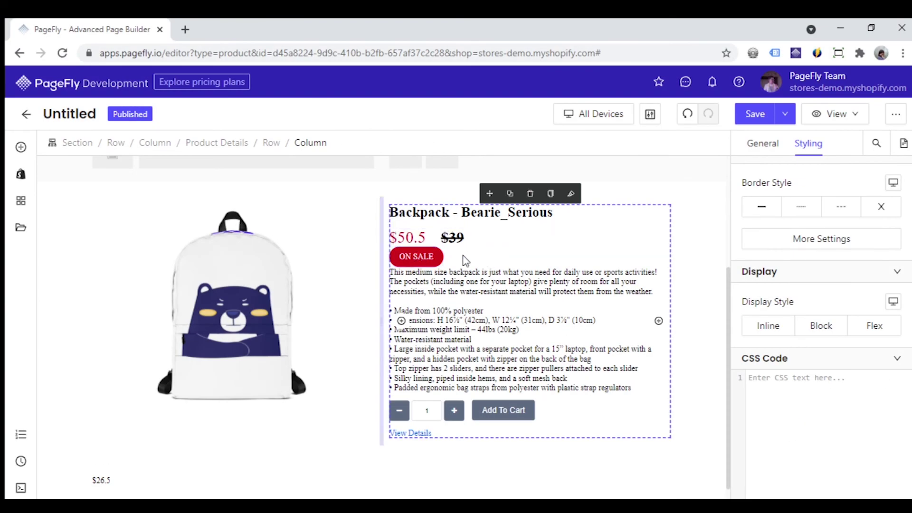
# Move the ON SALE button beside $39 and give $39 a 30 px right margin
pyautogui.click(413, 259)
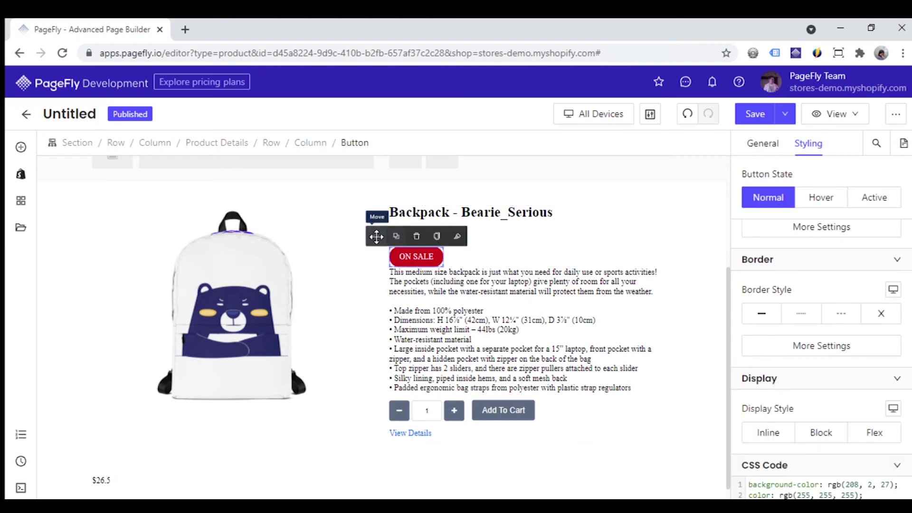
pyautogui.moveTo(375, 237); pyautogui.dragTo(488, 238)
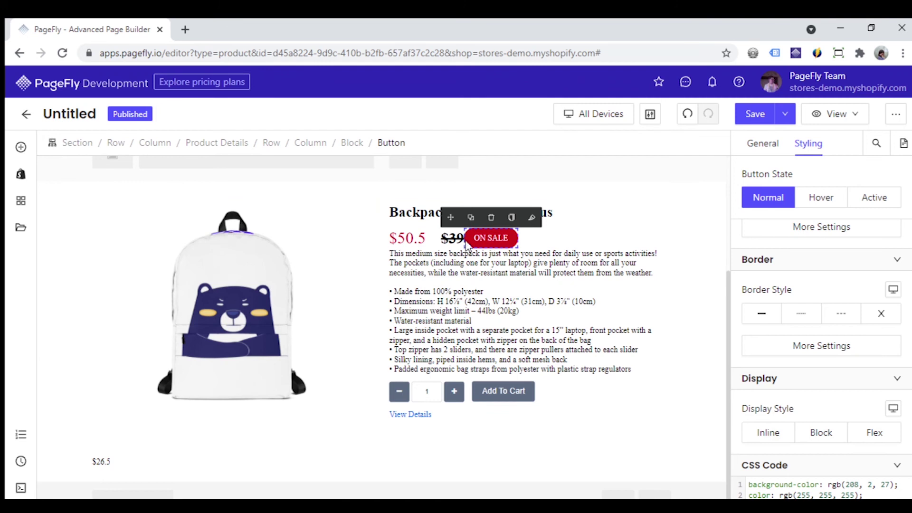
pyautogui.click(452, 238)
pyautogui.scroll(10, 855, 294)
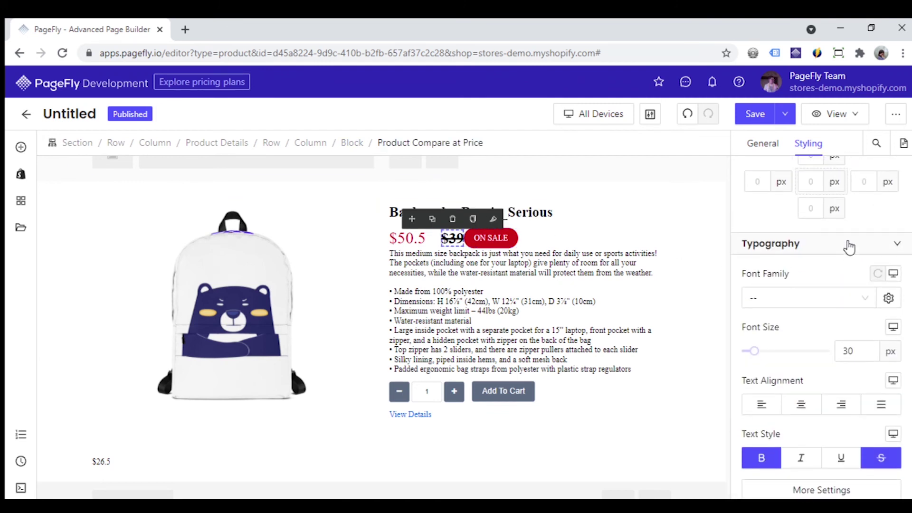
pyautogui.write('30')
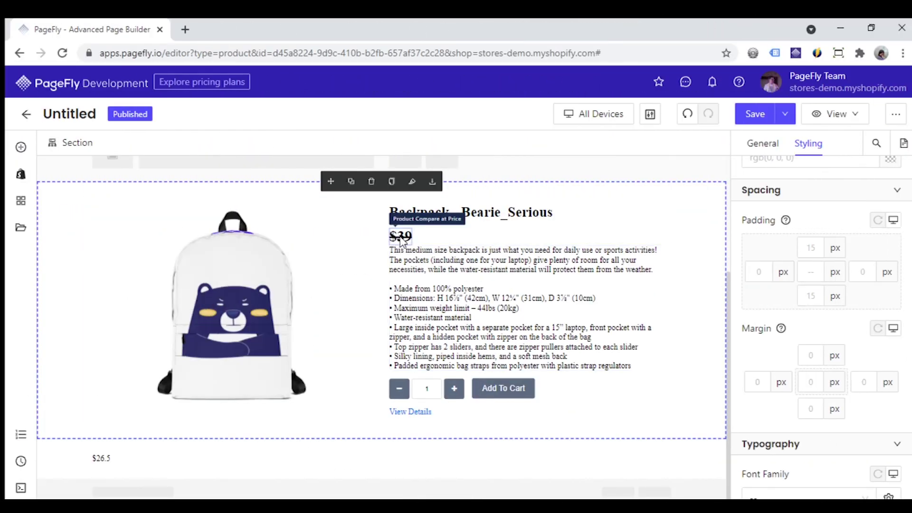
# Turn off Strikethrough on the $39 compare-at price under the backpack title, keeping it bold
pyautogui.click(402, 238)
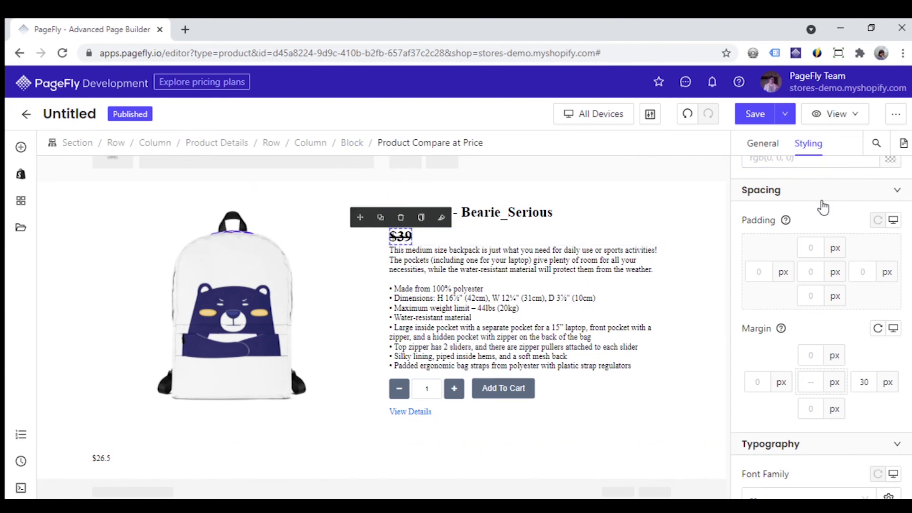
pyautogui.scroll(-9, 845, 325)
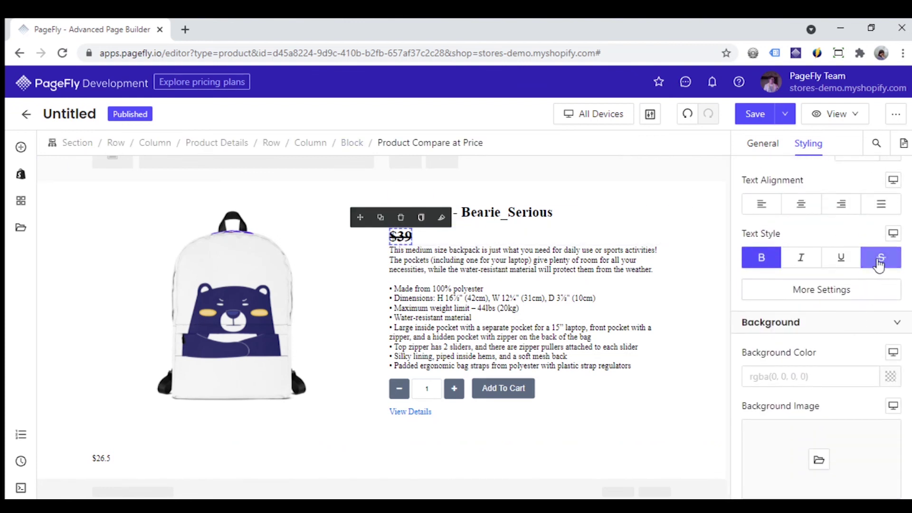
pyautogui.click(879, 264)
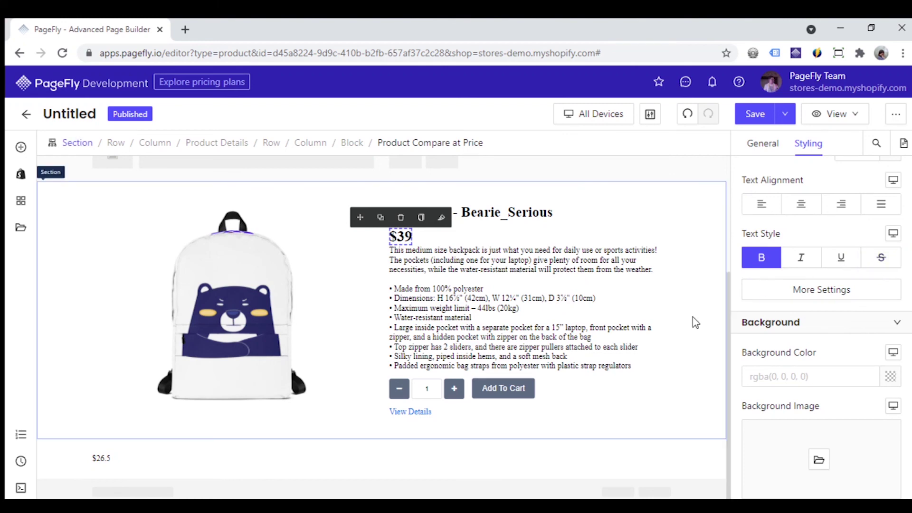